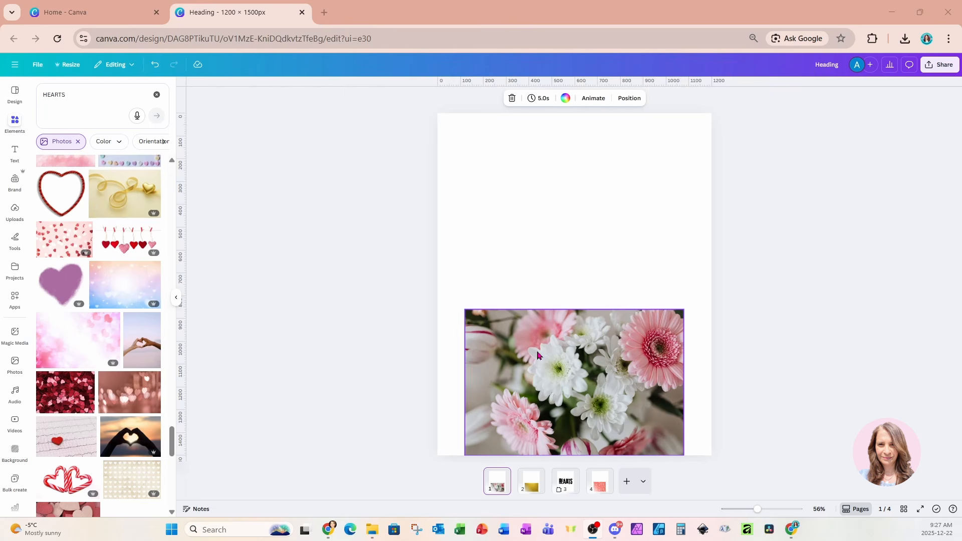
# Open the Clipping Mask app and start masking the flower photo on page 1.
pyautogui.click(16, 304)
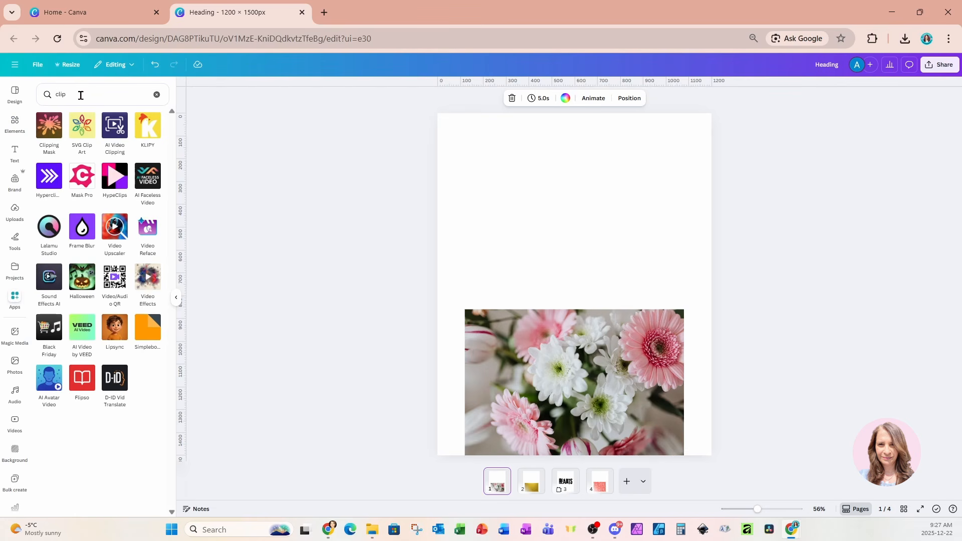
pyautogui.click(50, 136)
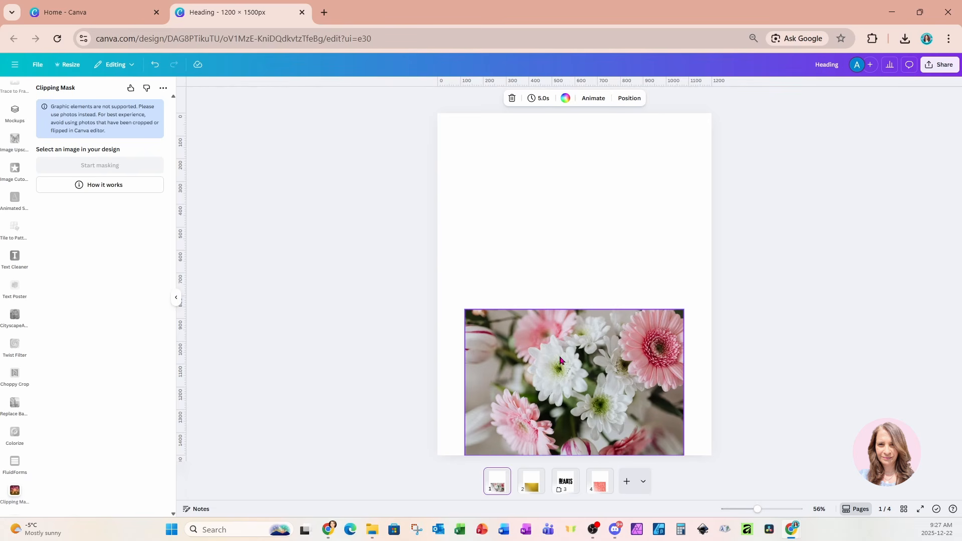
pyautogui.click(533, 365)
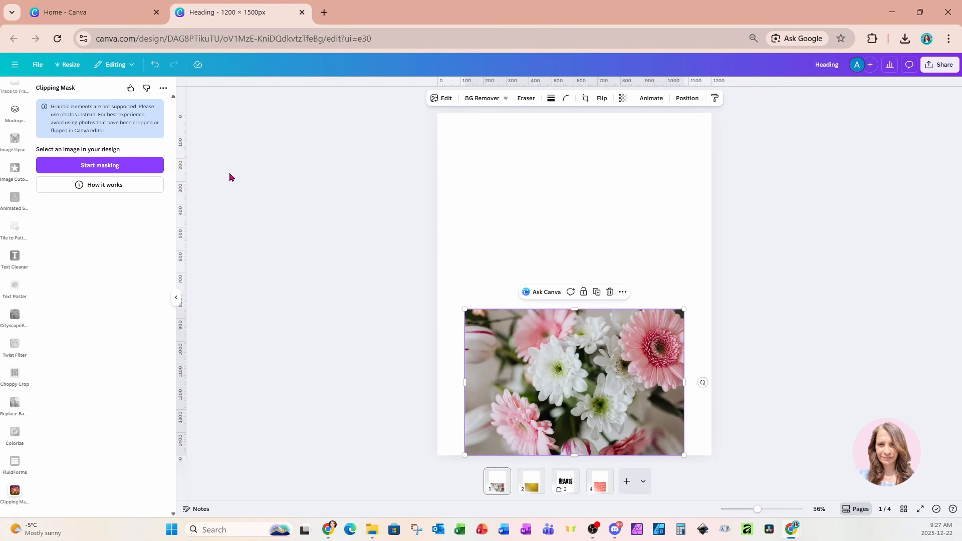
pyautogui.click(48, 171)
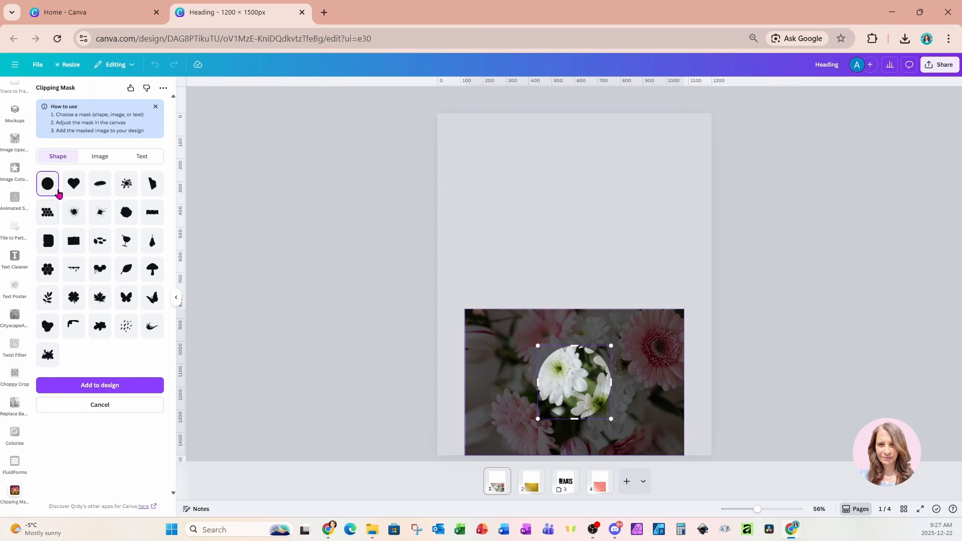
# Upload the gift tag picture "Untitled design" from Downloads as the image mask.
pyautogui.click(109, 165)
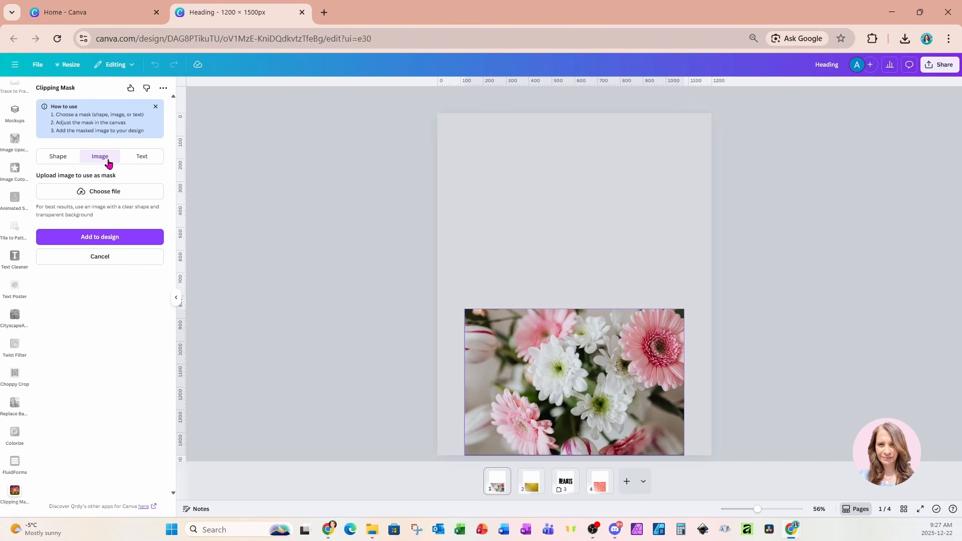
pyautogui.click(73, 192)
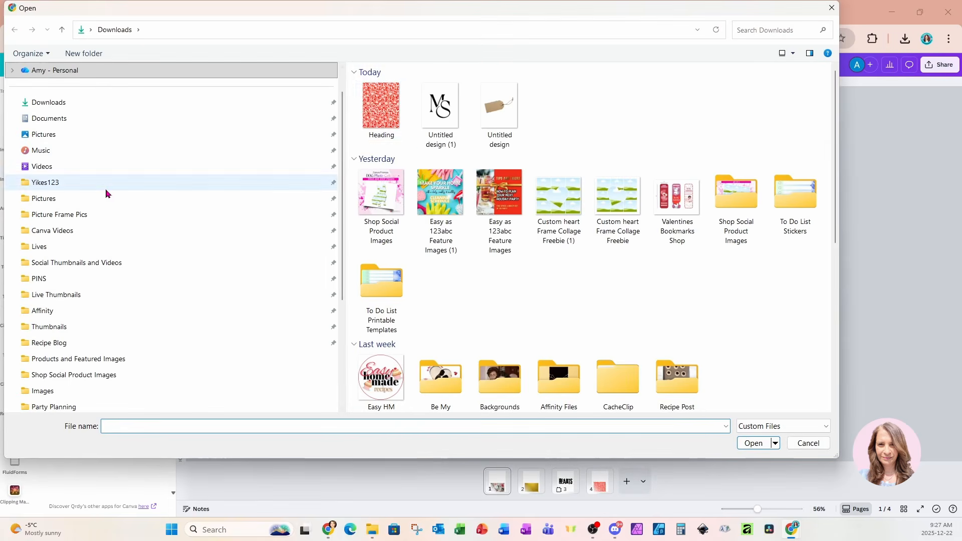
pyautogui.click(435, 115)
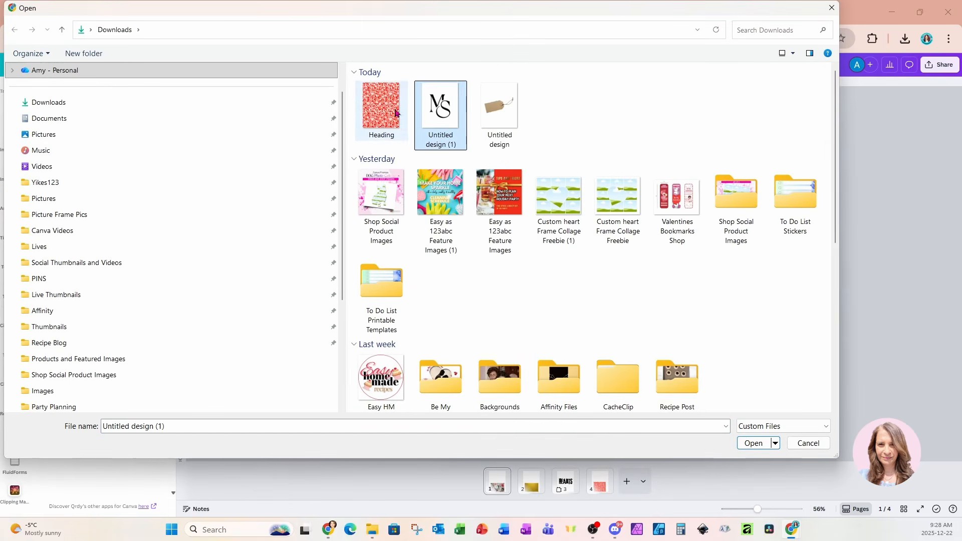
pyautogui.click(505, 104)
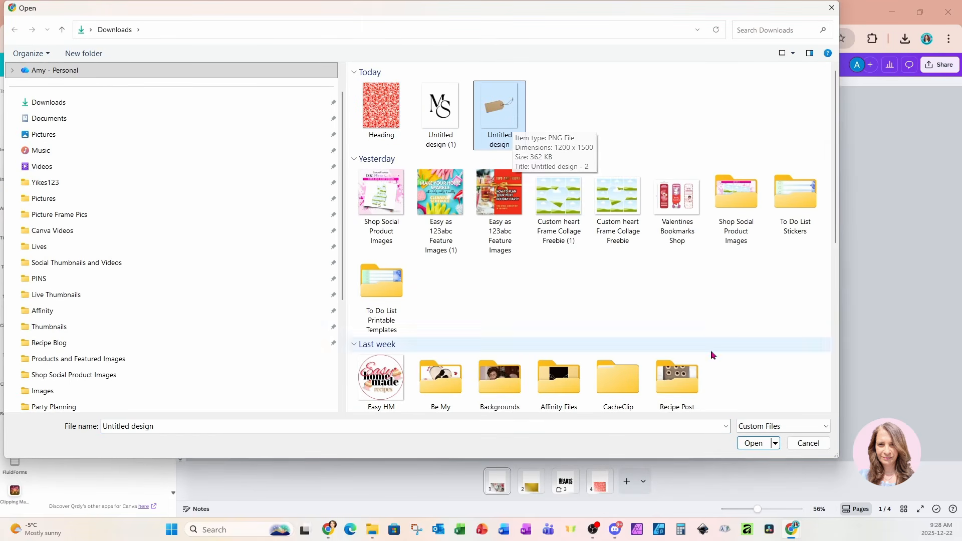
pyautogui.click(753, 443)
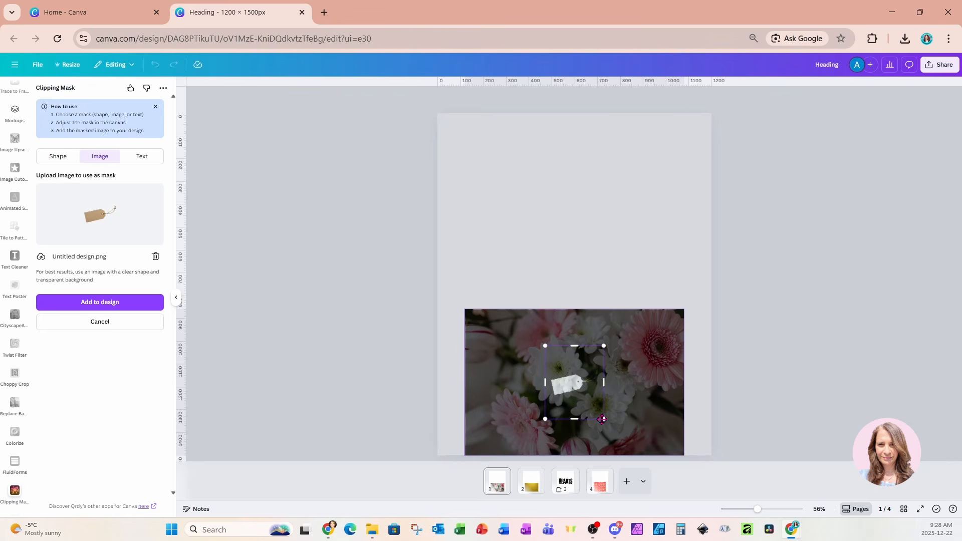
# Enlarge the tag mask and position it over the lower part of the flower photo, covering the pink and white blooms.
pyautogui.moveTo(602, 419); pyautogui.dragTo(639, 460)
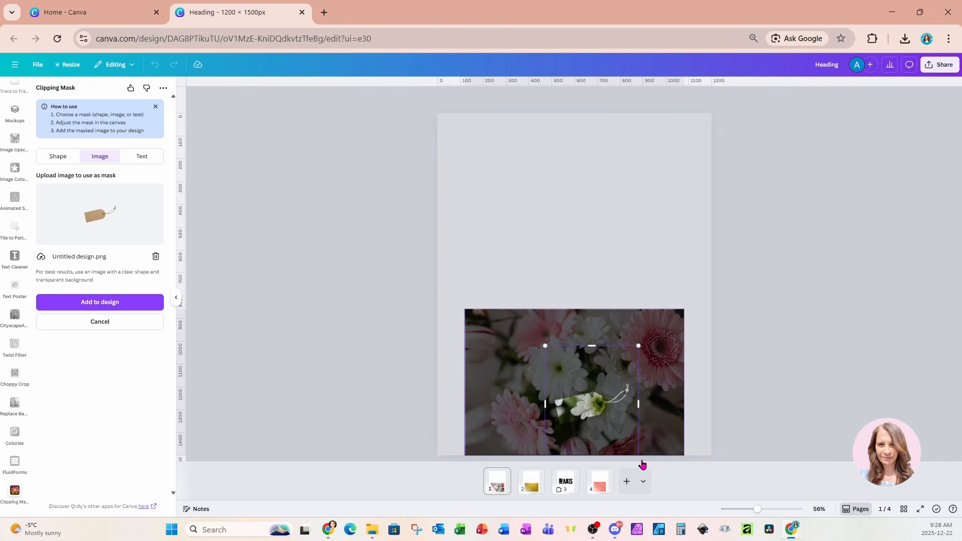
pyautogui.moveTo(542, 346); pyautogui.dragTo(464, 286)
pyautogui.moveTo(522, 331); pyautogui.dragTo(516, 286)
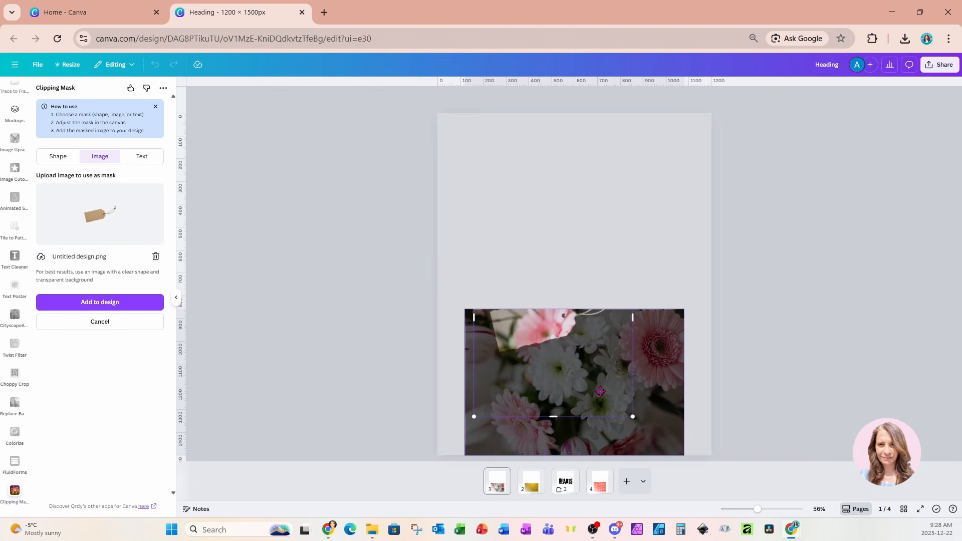
pyautogui.moveTo(633, 418); pyautogui.dragTo(740, 511)
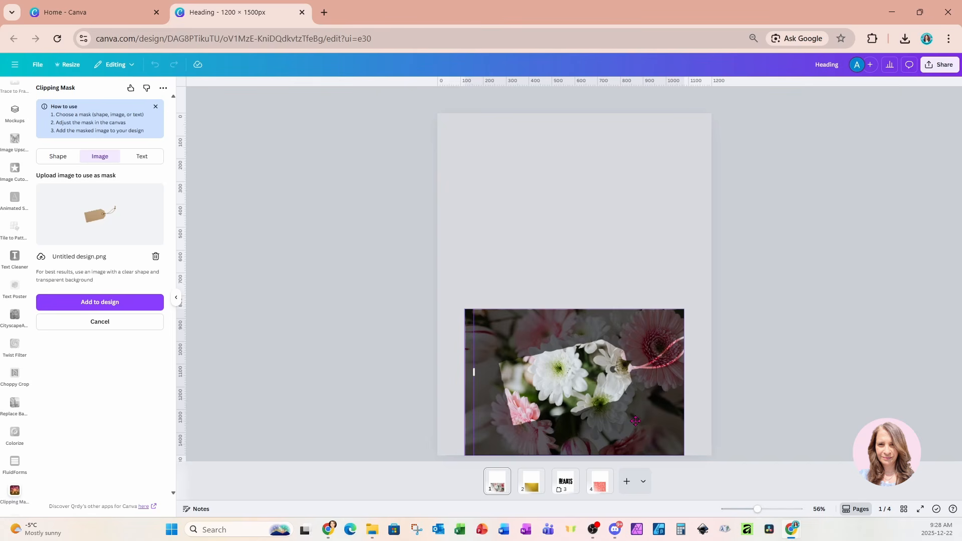
pyautogui.moveTo(635, 422); pyautogui.dragTo(623, 445)
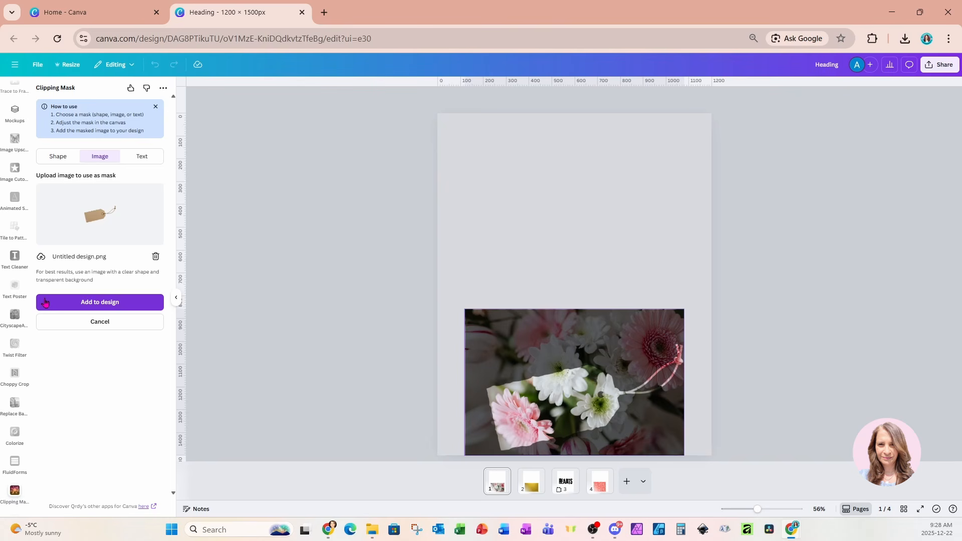
# Add the masked floral tag to the design and enlarge it in the empty area above the flower photo.
pyautogui.click(45, 301)
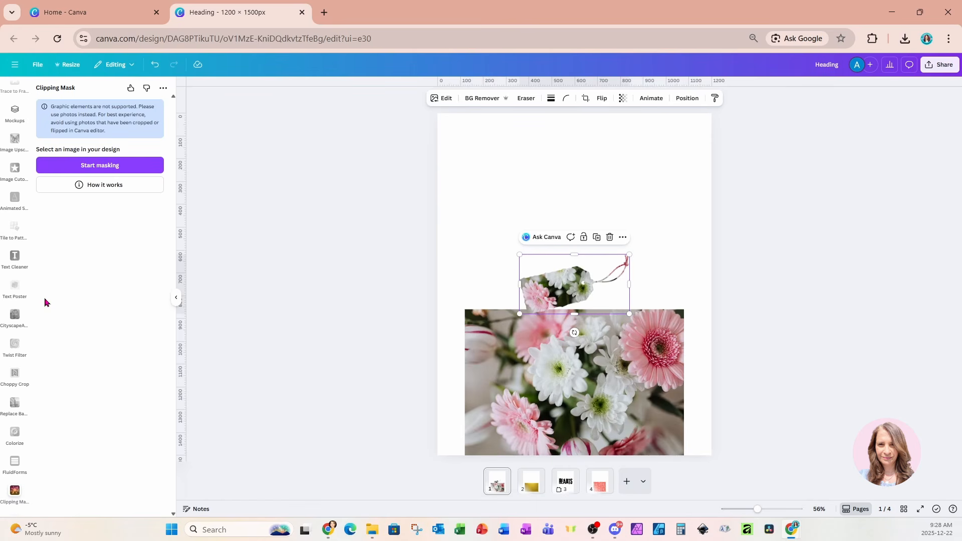
pyautogui.moveTo(551, 288); pyautogui.dragTo(512, 258)
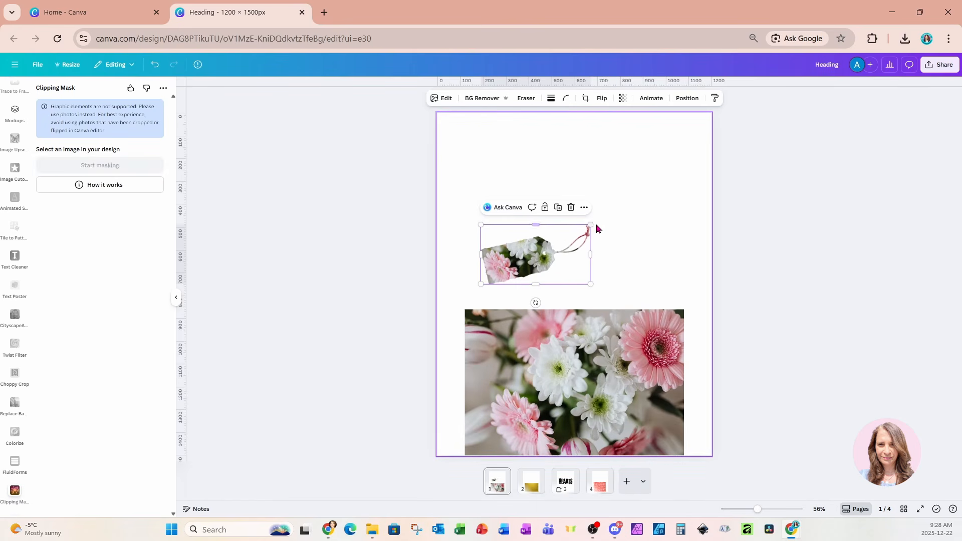
pyautogui.moveTo(590, 224); pyautogui.dragTo(685, 158)
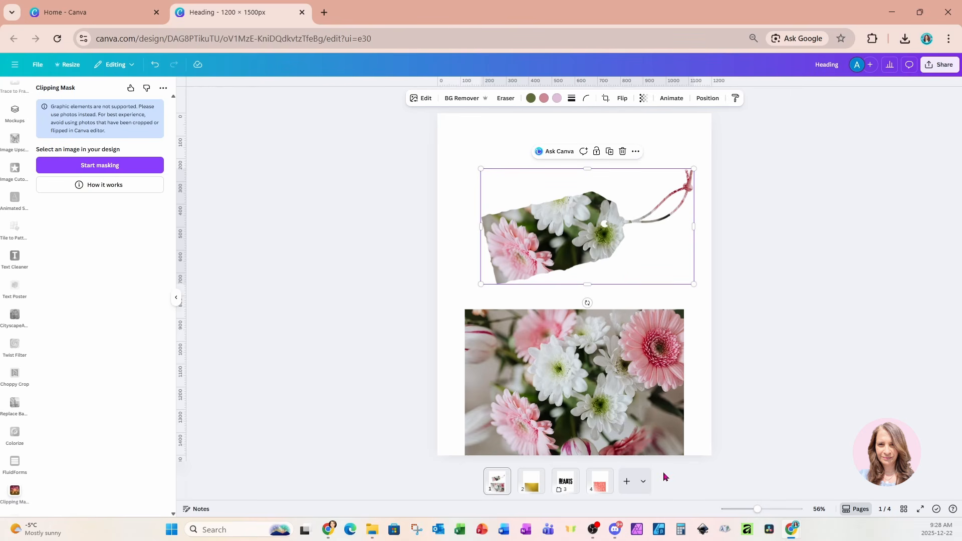
pyautogui.moveTo(757, 510); pyautogui.dragTo(772, 509)
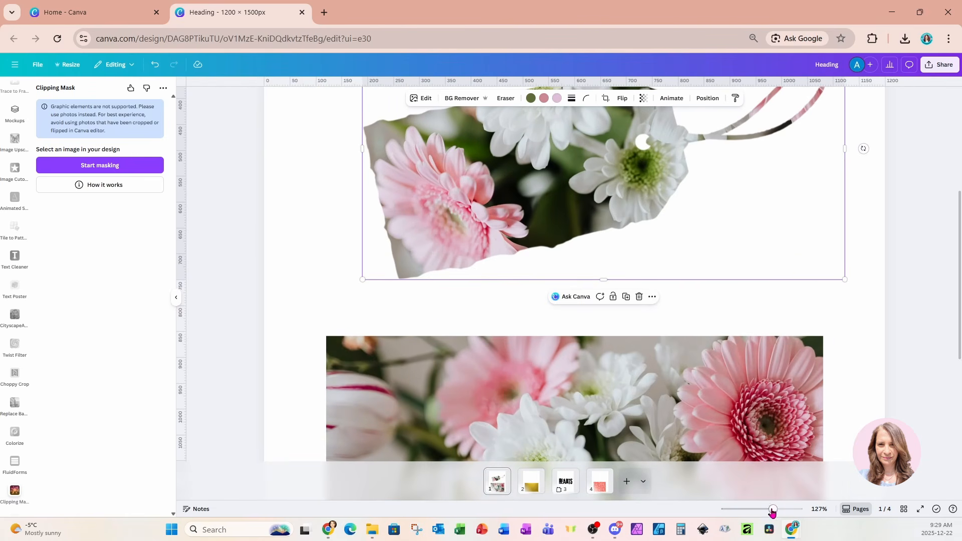
pyautogui.moveTo(772, 509); pyautogui.dragTo(756, 506)
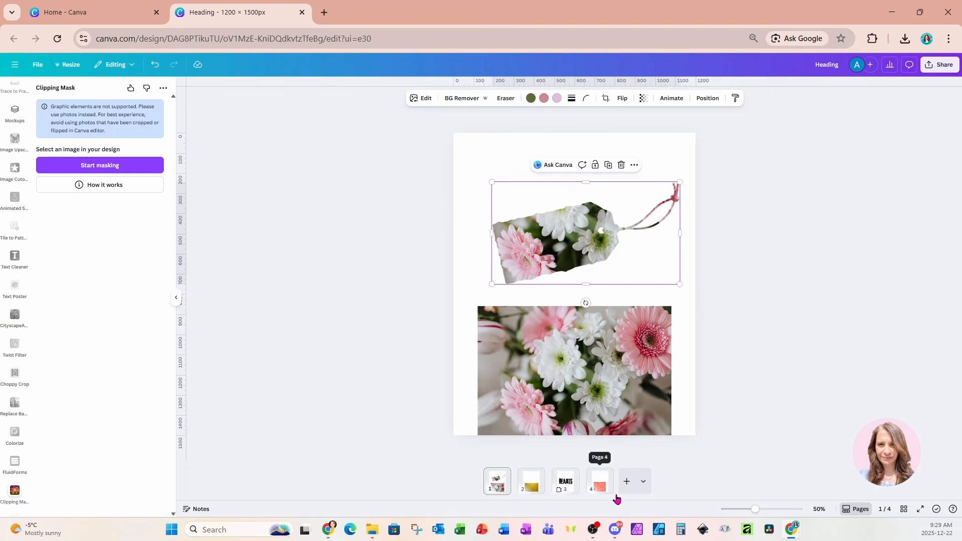
# Start masking the gold glitter image on page 2, using the MS monogram picture as the image mask.
pyautogui.click(532, 491)
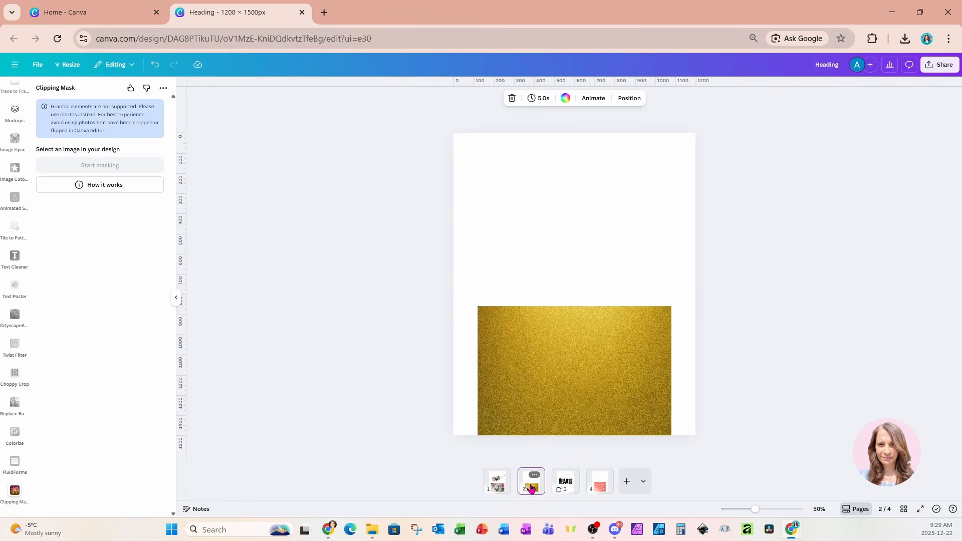
pyautogui.click(550, 381)
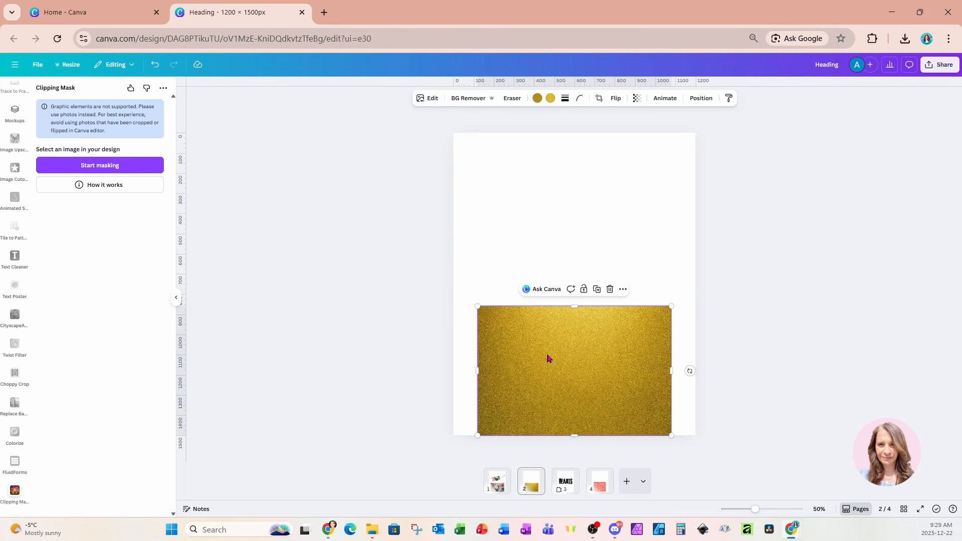
pyautogui.click(123, 165)
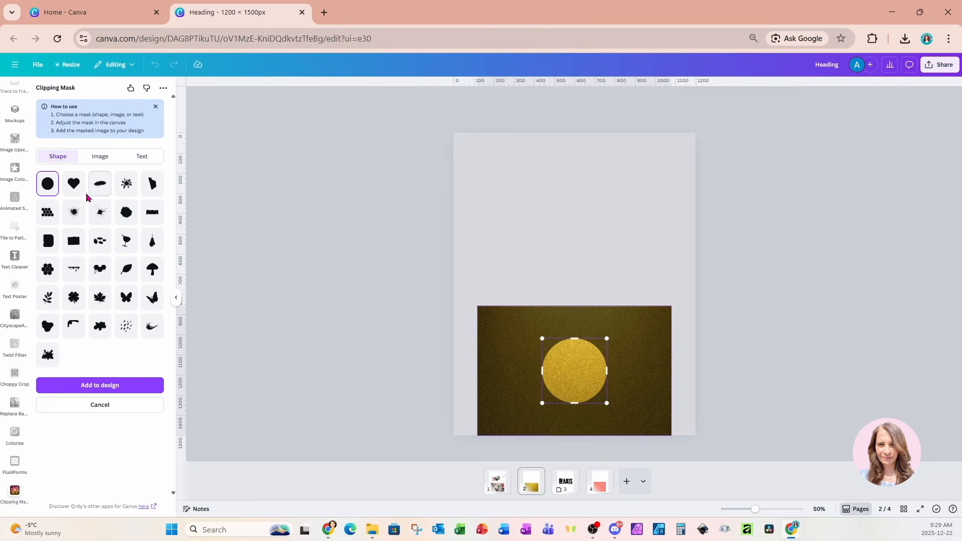
pyautogui.click(100, 157)
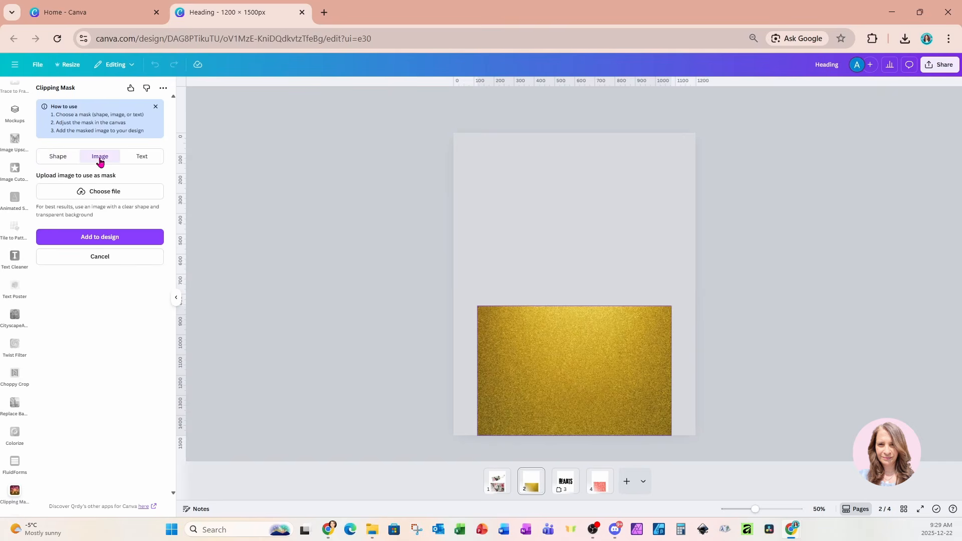
pyautogui.click(99, 195)
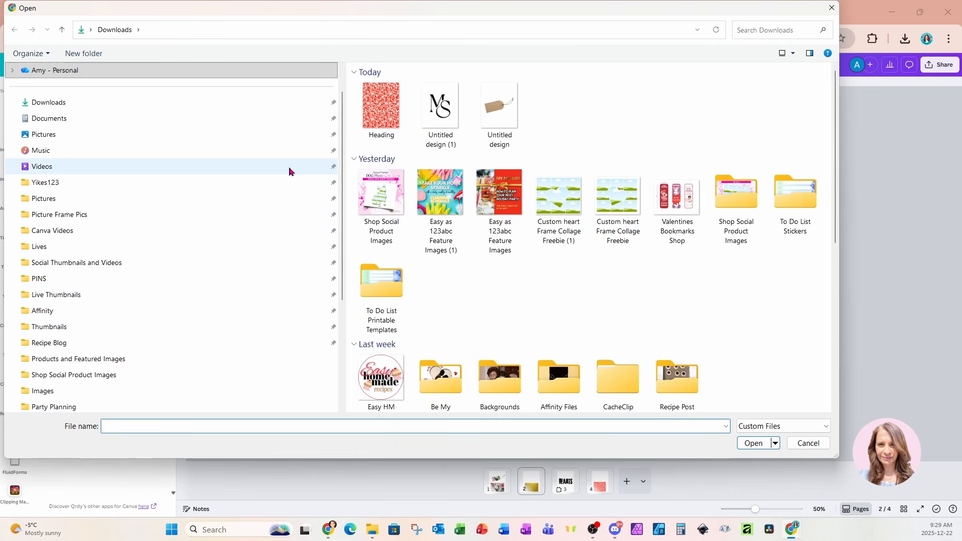
pyautogui.click(431, 107)
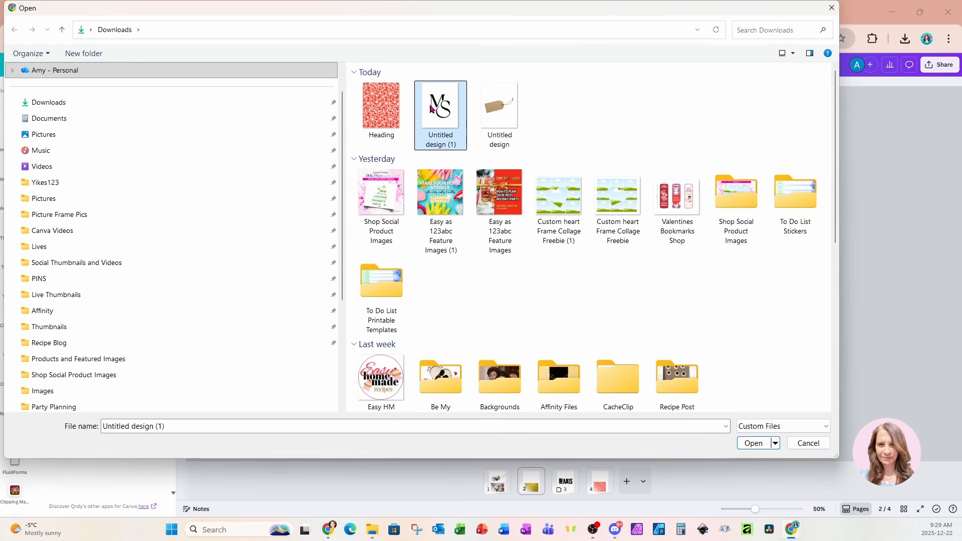
pyautogui.click(753, 443)
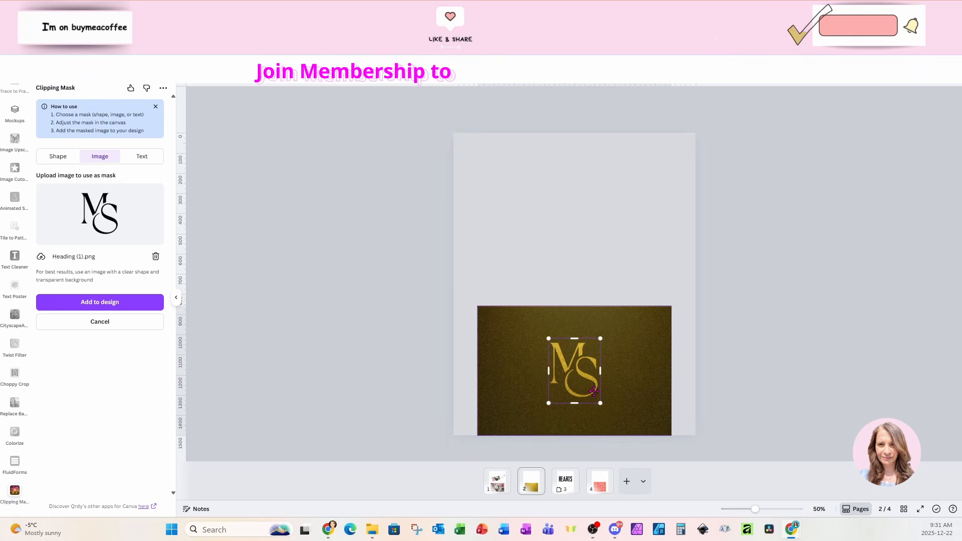
# Enlarge the MS monogram mask to nearly the full height of the gold glitter image and center it there.
pyautogui.moveTo(600, 403); pyautogui.dragTo(618, 426)
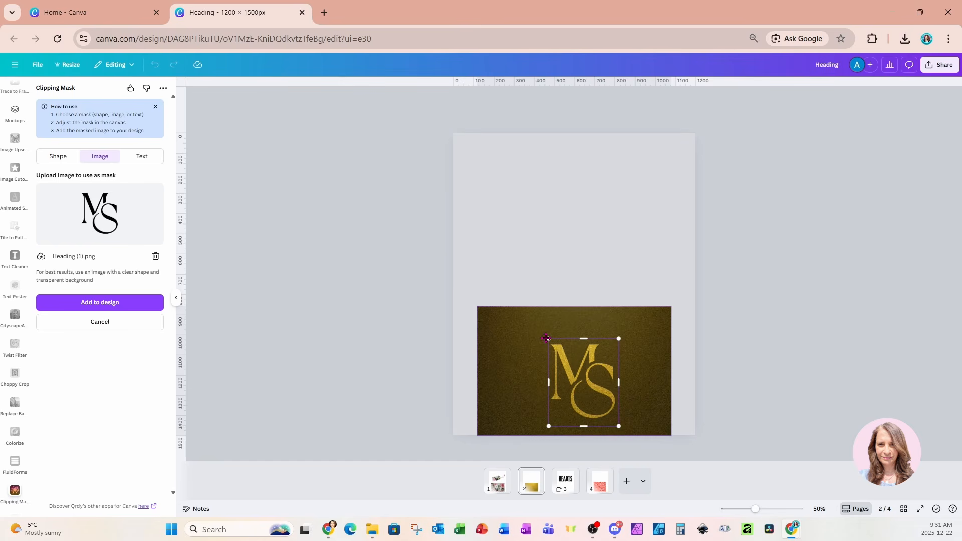
pyautogui.moveTo(549, 339); pyautogui.dragTo(526, 311)
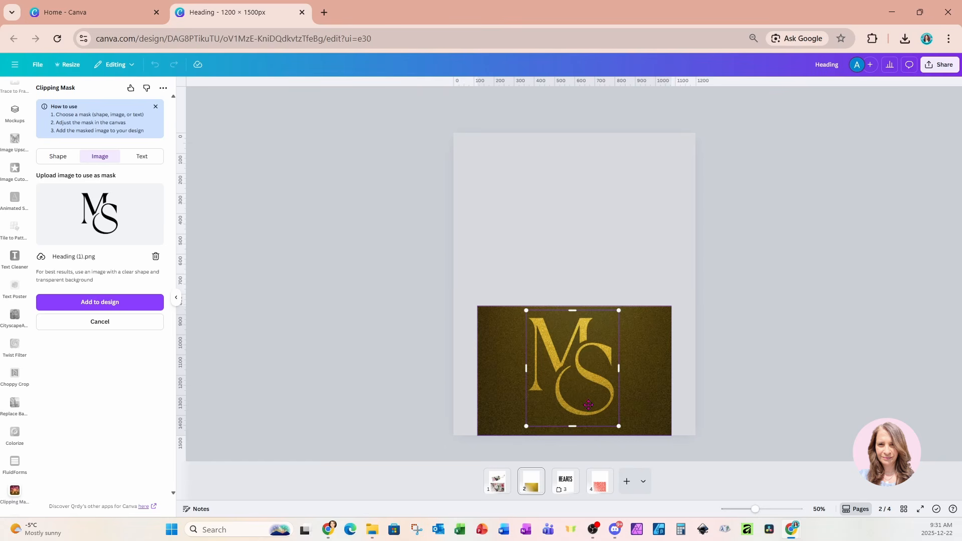
pyautogui.moveTo(588, 406); pyautogui.dragTo(595, 408)
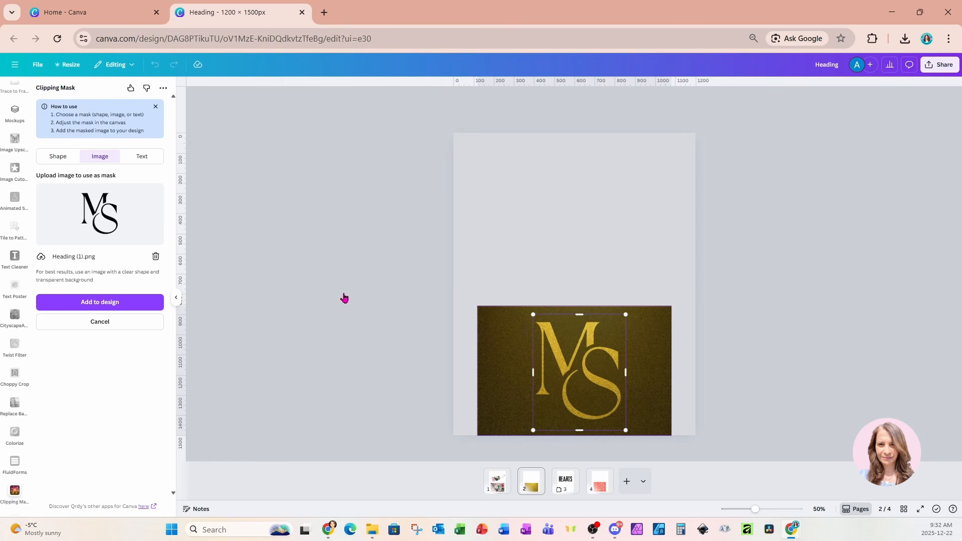
# Add the gold MS monogram to the design and enlarge it in the empty area above the glitter image.
pyautogui.click(144, 307)
pyautogui.moveTo(579, 316); pyautogui.dragTo(552, 241)
pyautogui.moveTo(594, 263); pyautogui.dragTo(613, 273)
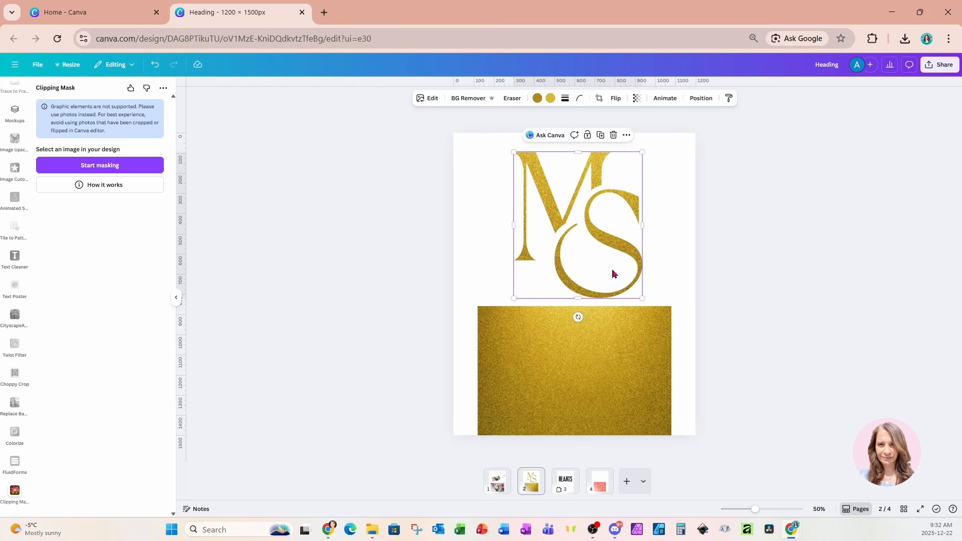
# Download only page 3 with the HEARTS text as a PNG with transparent background.
pyautogui.click(568, 490)
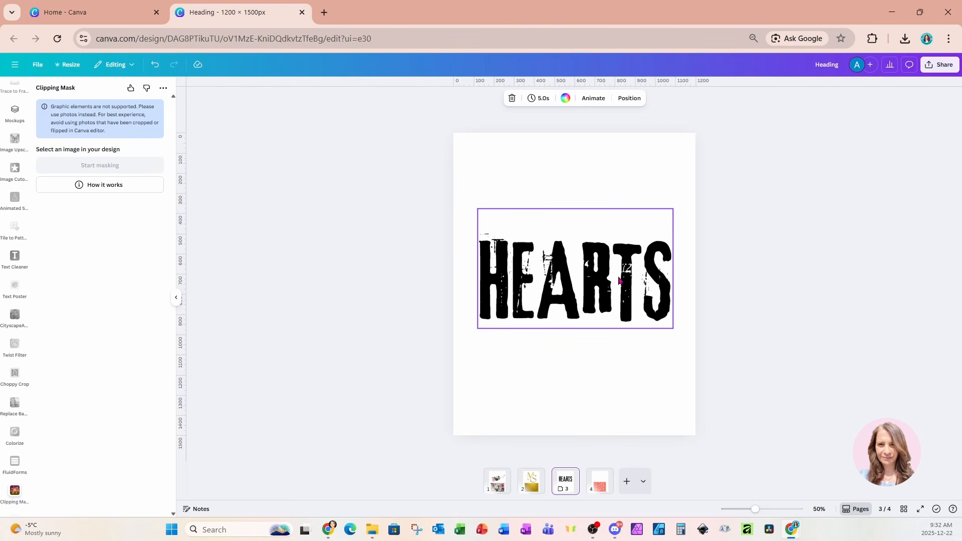
pyautogui.click(940, 69)
pyautogui.click(813, 237)
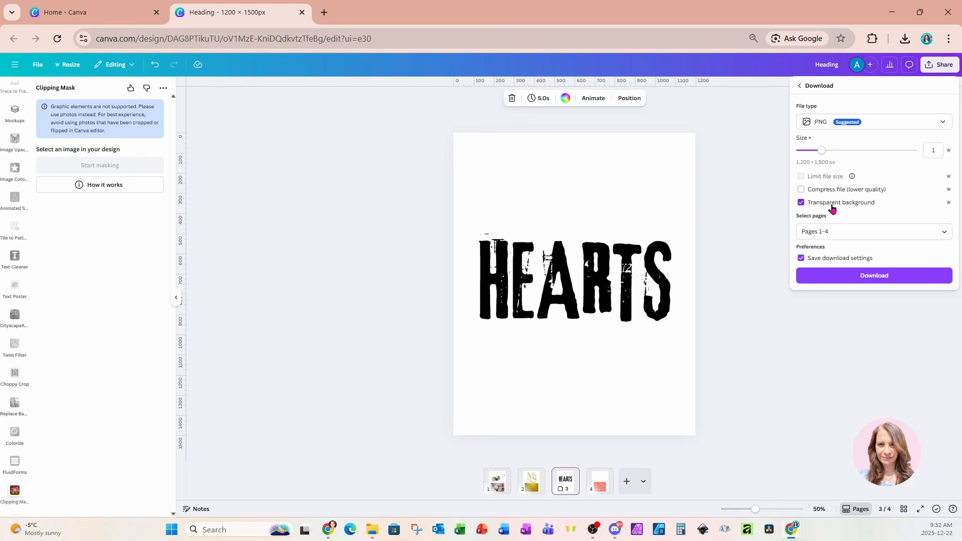
pyautogui.click(835, 231)
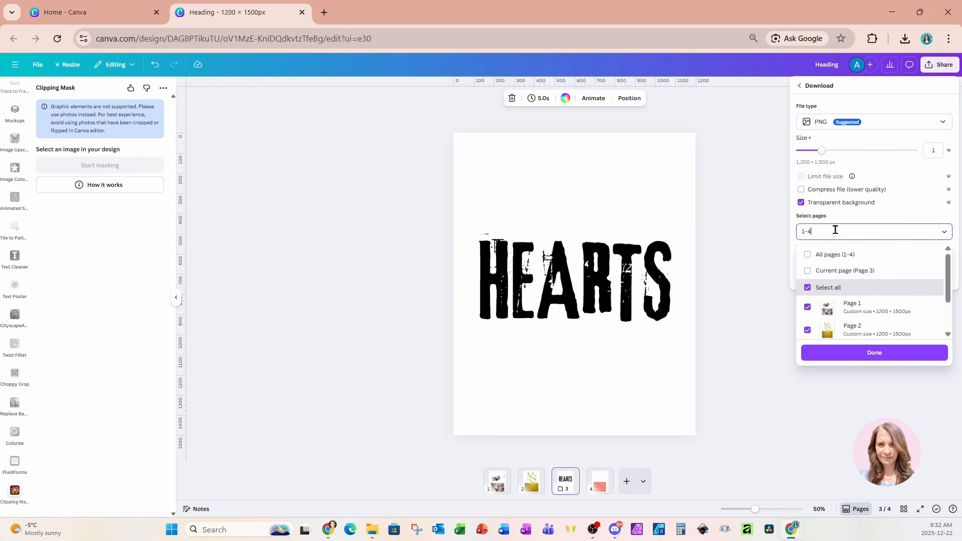
pyautogui.click(836, 271)
pyautogui.click(834, 353)
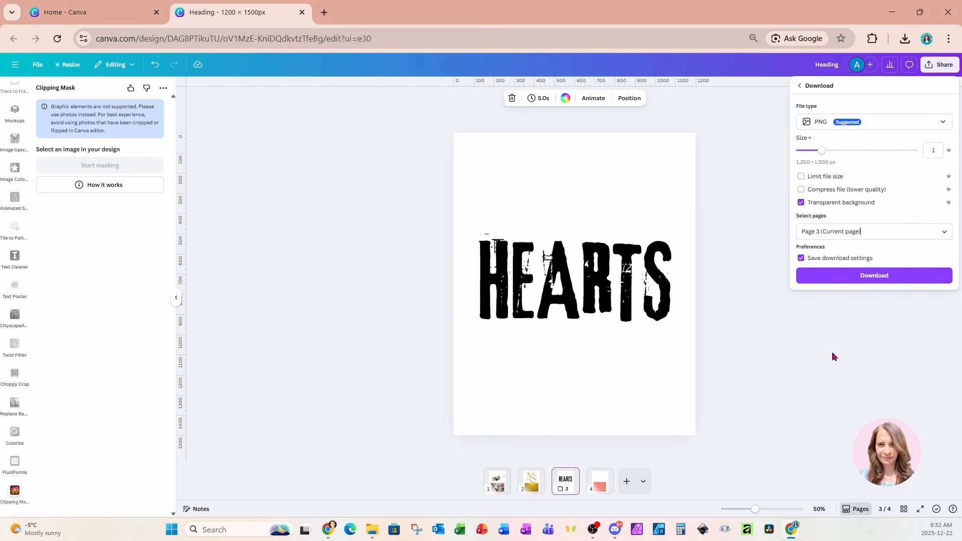
pyautogui.click(826, 284)
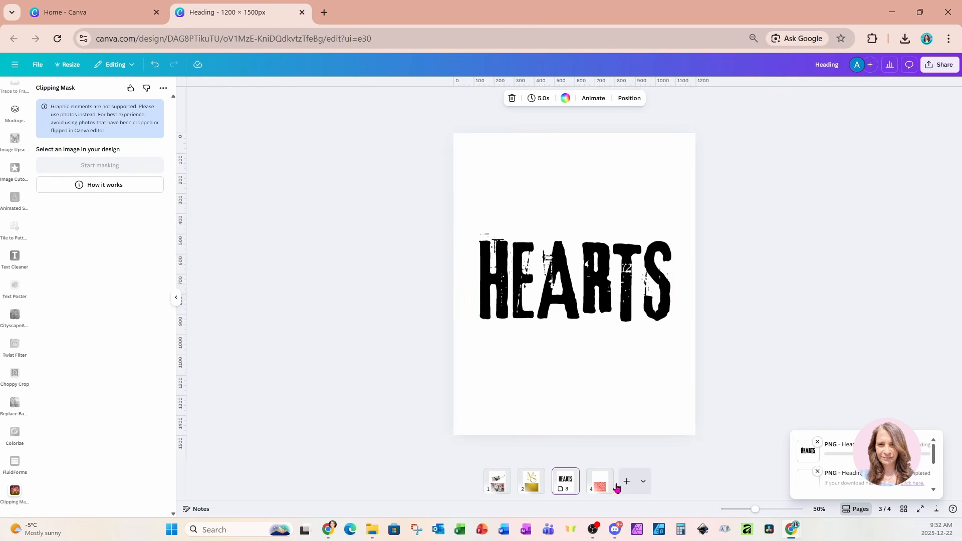
# Start masking the heart pattern image on page 4, using the text "hearts" as the mask.
pyautogui.click(597, 484)
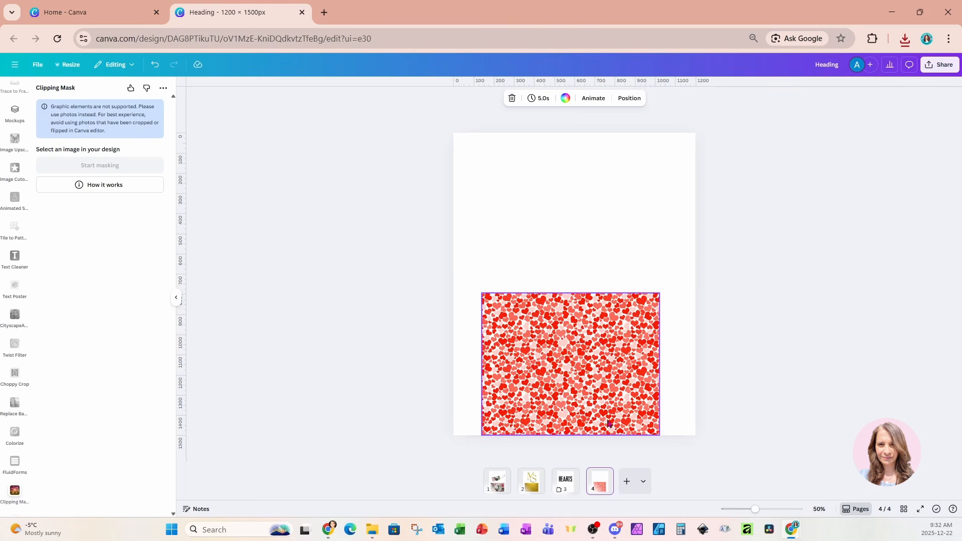
pyautogui.click(616, 381)
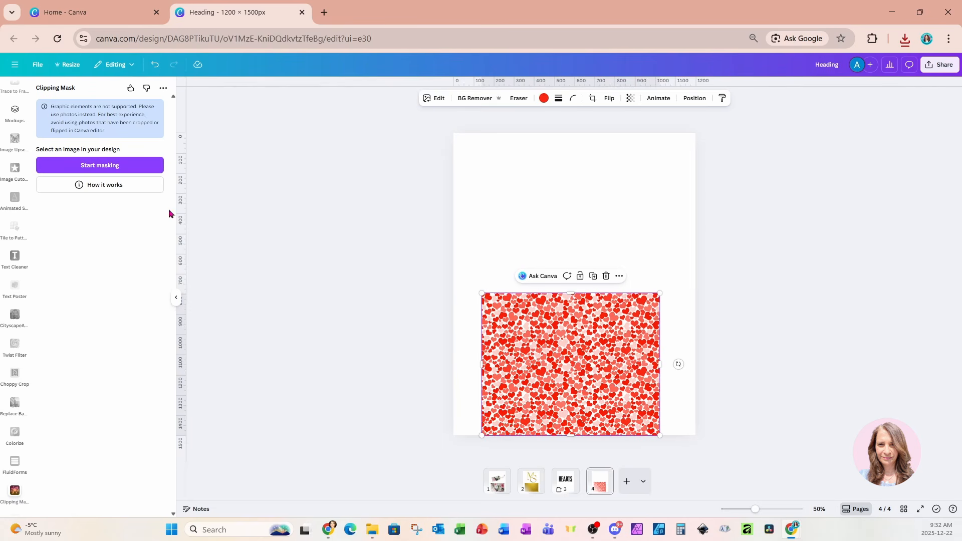
pyautogui.click(75, 166)
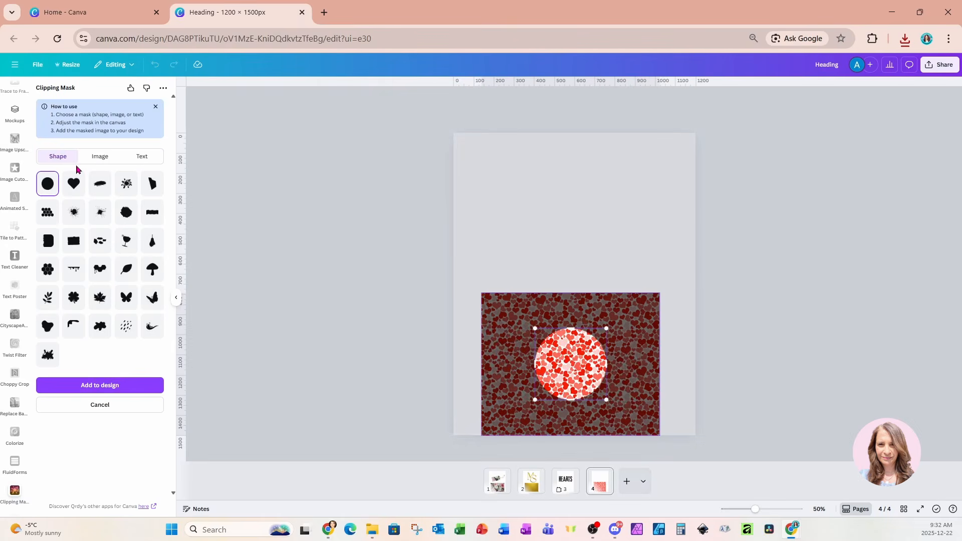
pyautogui.click(141, 157)
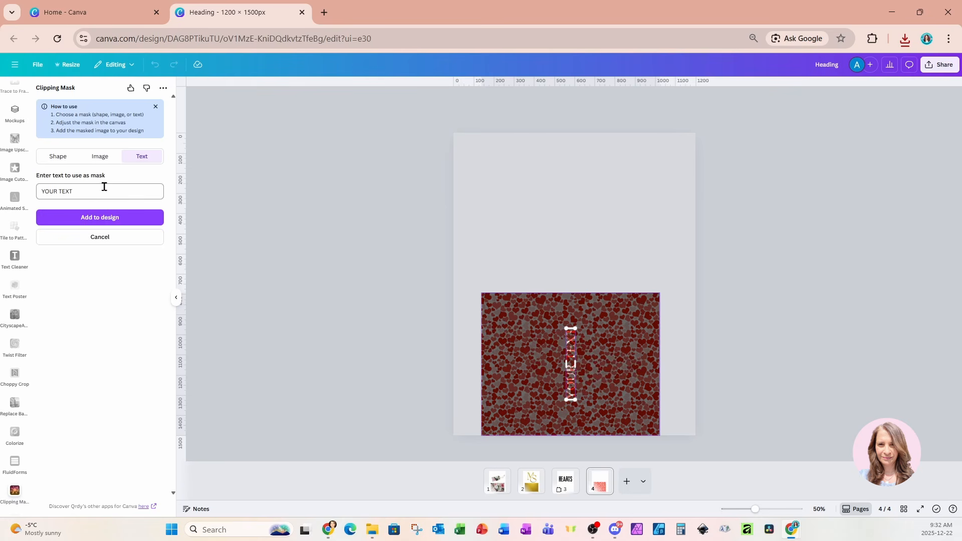
pyautogui.click(78, 190)
pyautogui.moveTo(79, 191); pyautogui.dragTo(39, 190)
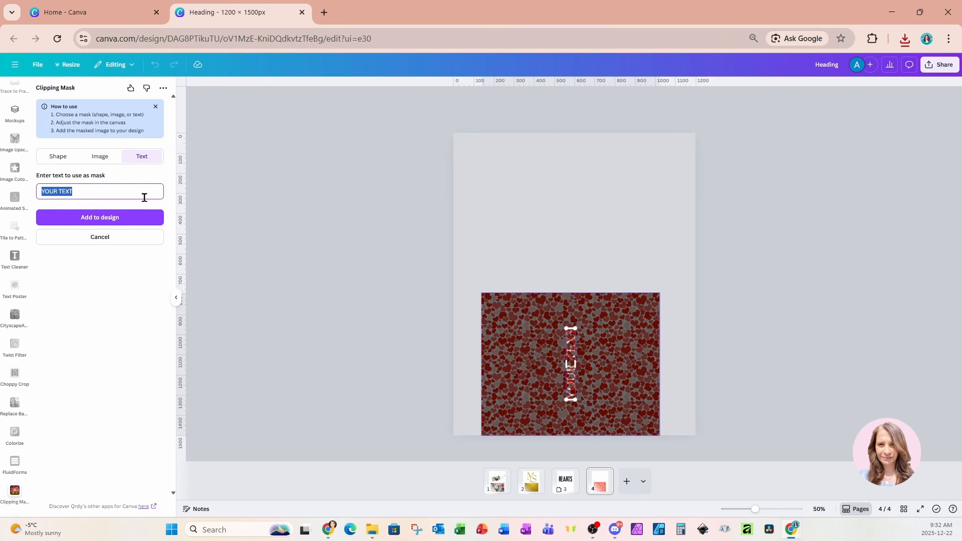
pyautogui.write('hear')
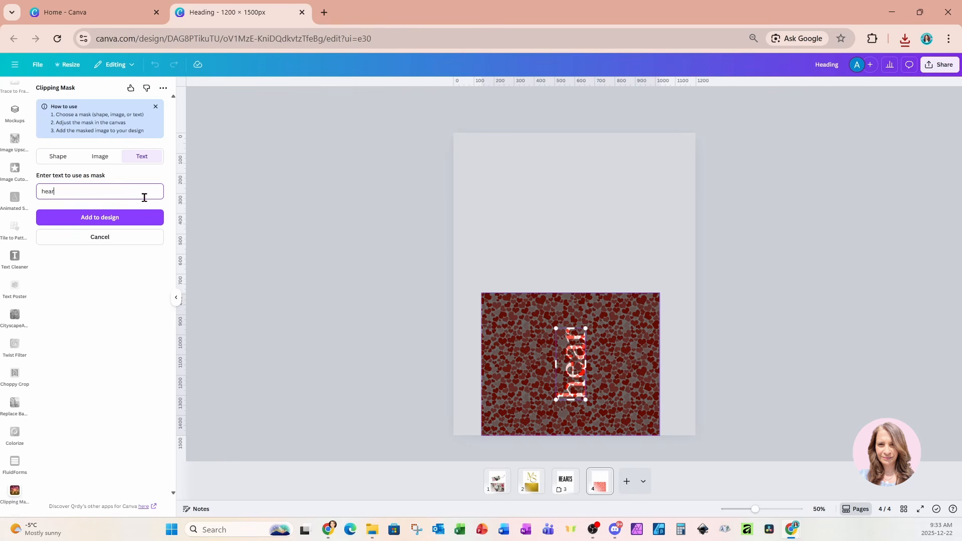
pyautogui.write('ts')
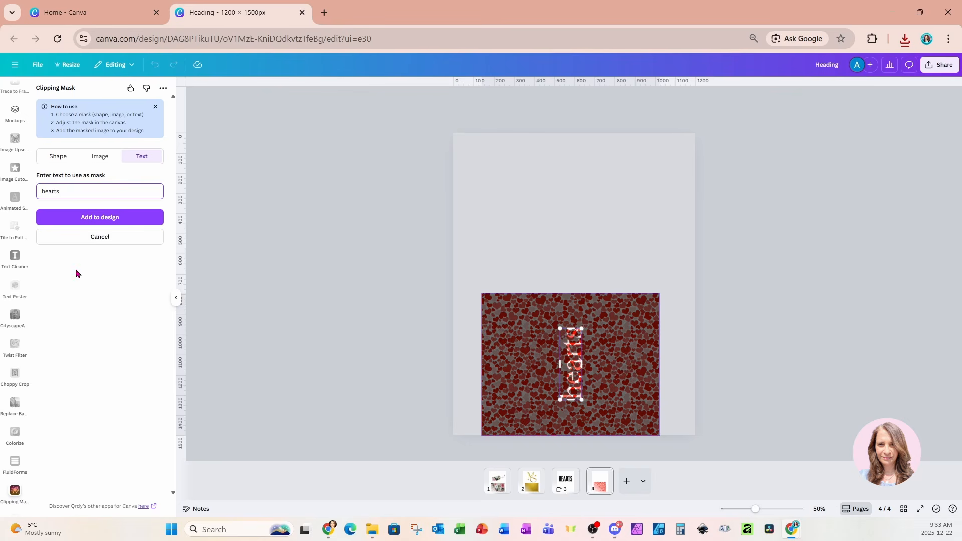
# Add the masked "hearts" text to the design and enlarge it near the page's upper edge to about the pattern image's width.
pyautogui.click(58, 223)
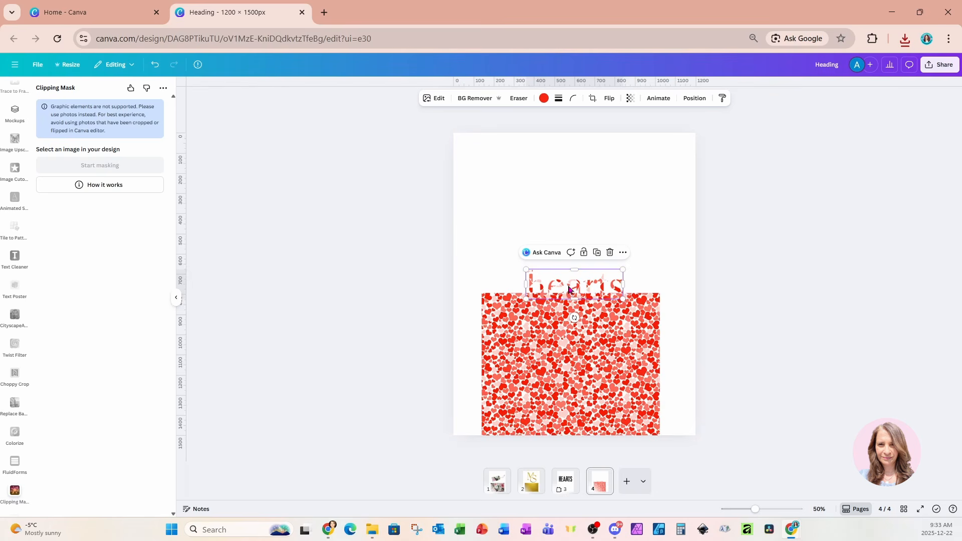
pyautogui.moveTo(568, 288); pyautogui.dragTo(525, 164)
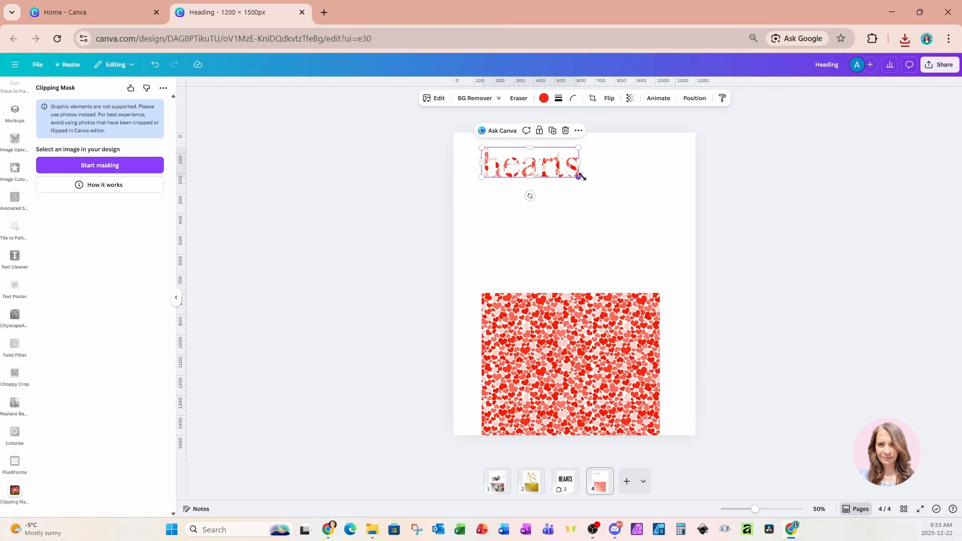
pyautogui.moveTo(580, 179); pyautogui.dragTo(661, 218)
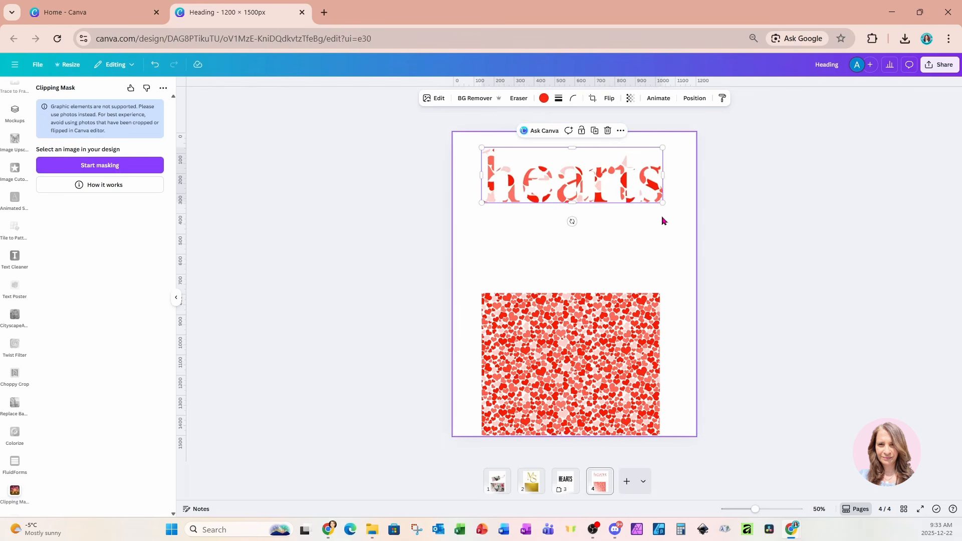
# Start masking the heart pattern image again, using the HEARTS picture Heading (2).png as the image mask.
pyautogui.click(488, 313)
pyautogui.click(117, 171)
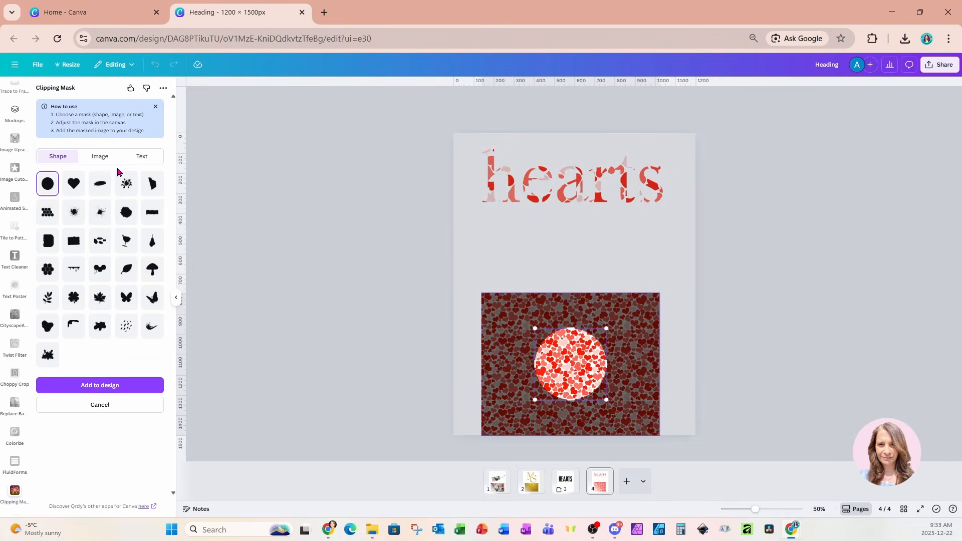
pyautogui.click(102, 157)
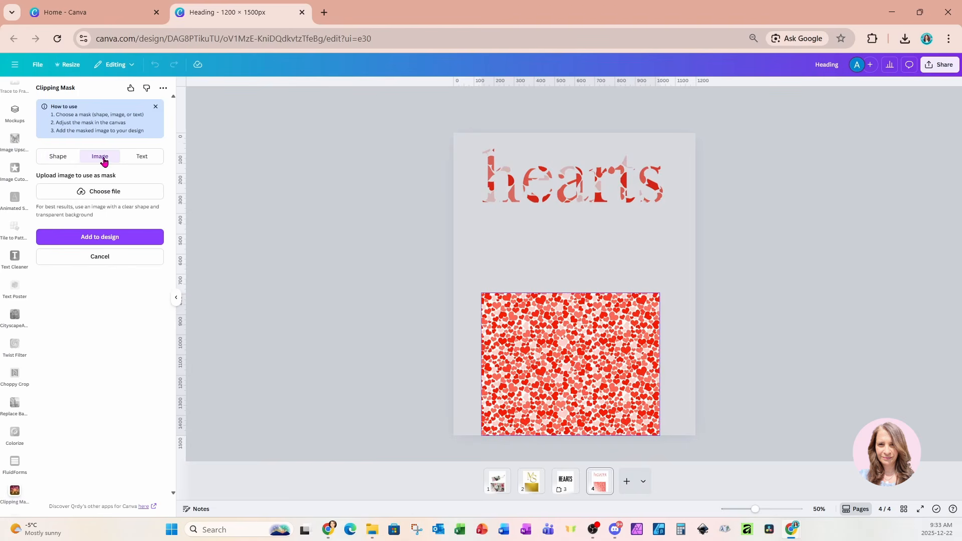
pyautogui.click(114, 192)
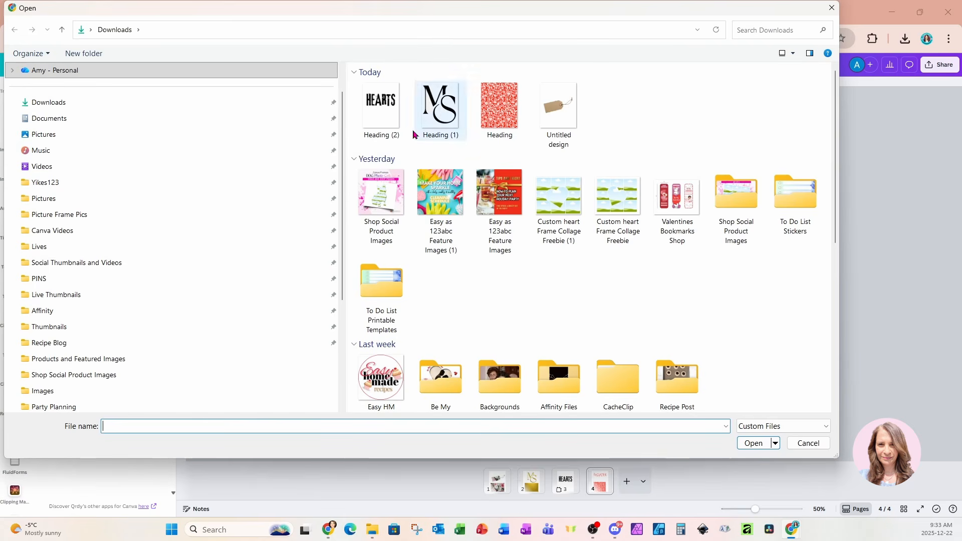
pyautogui.click(383, 108)
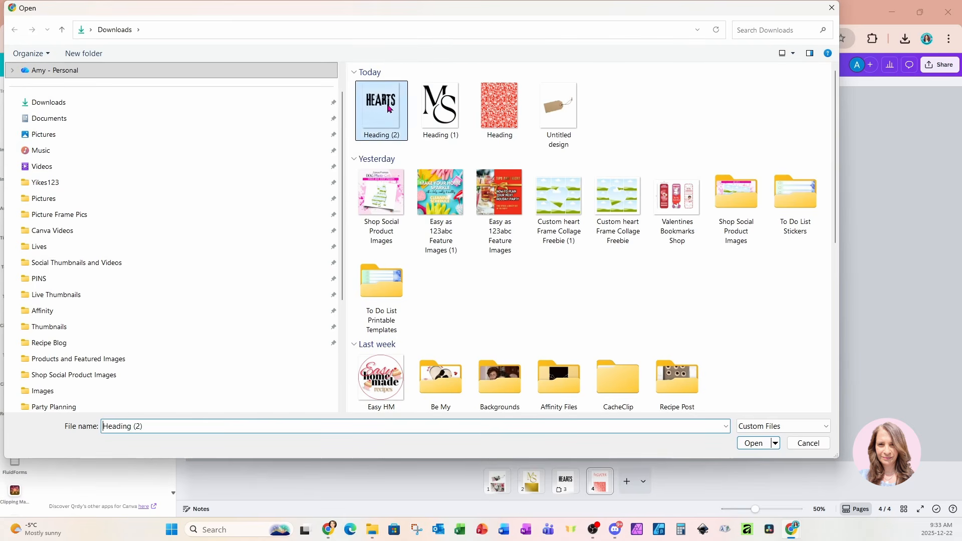
pyautogui.click(747, 445)
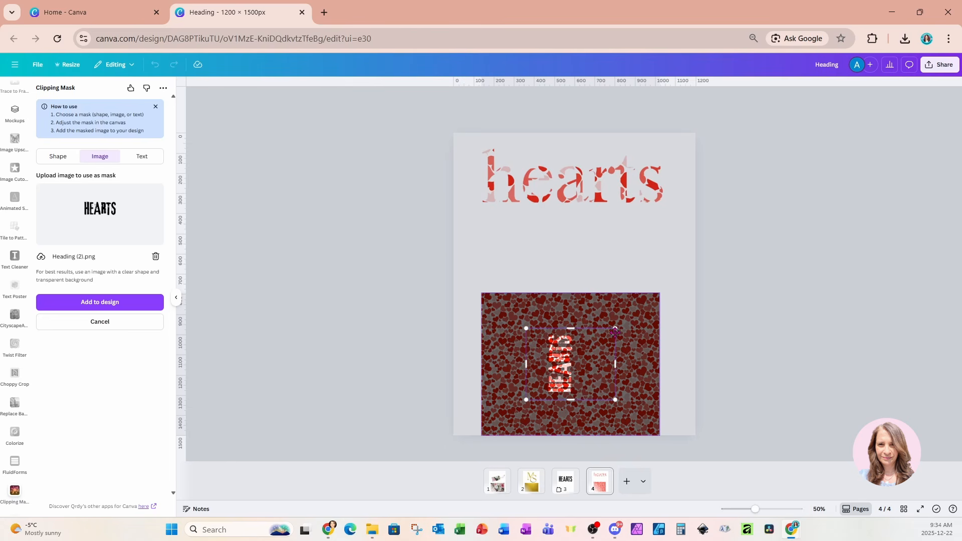
# Enlarge the HEARTS mask over the pattern and add the masked word, enlarged, between the lowercase hearts text and the pattern image.
pyautogui.moveTo(615, 399); pyautogui.dragTo(627, 373)
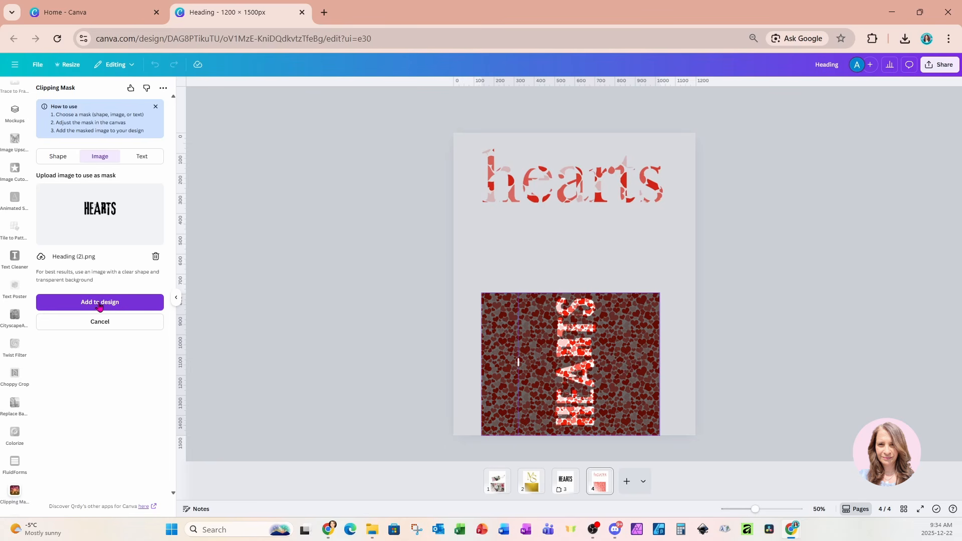
pyautogui.click(100, 303)
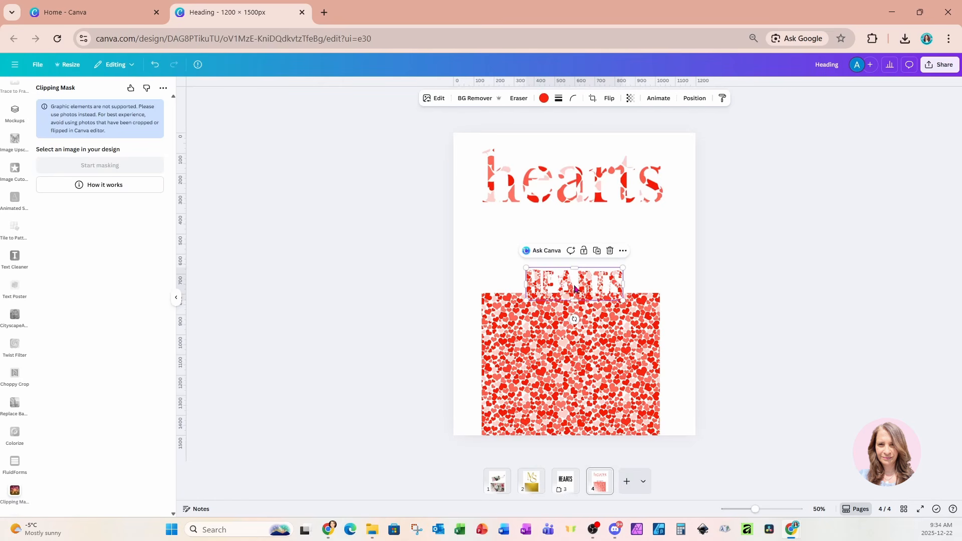
pyautogui.moveTo(575, 288); pyautogui.dragTo(664, 260)
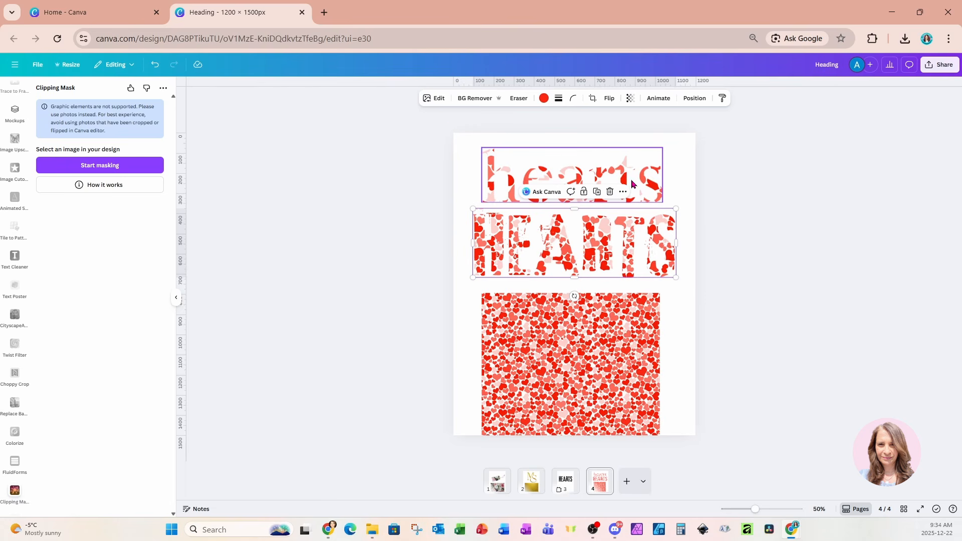
# Apply an Outline shadow effect to the masked HEARTS word and set its size to 5.
pyautogui.click(432, 98)
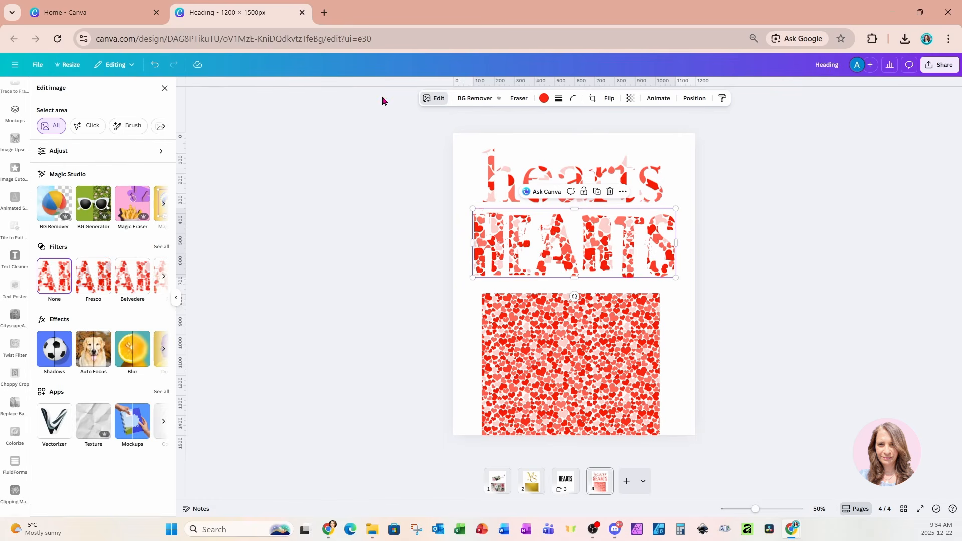
pyautogui.click(55, 353)
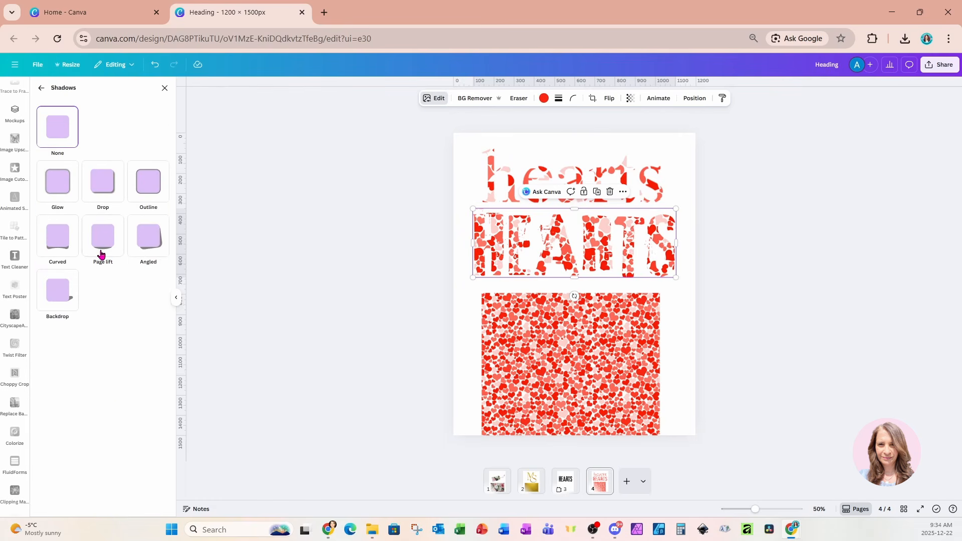
pyautogui.click(145, 190)
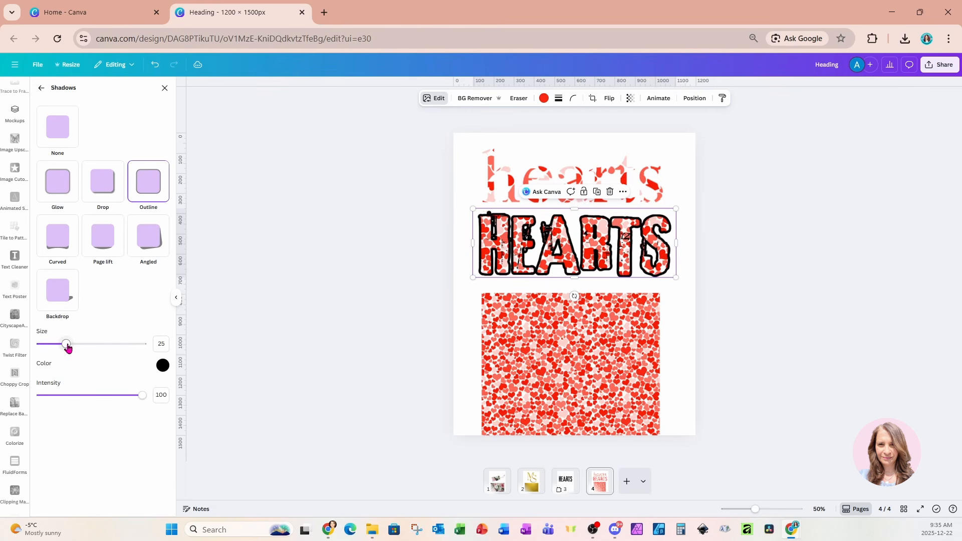
pyautogui.moveTo(66, 345); pyautogui.dragTo(45, 347)
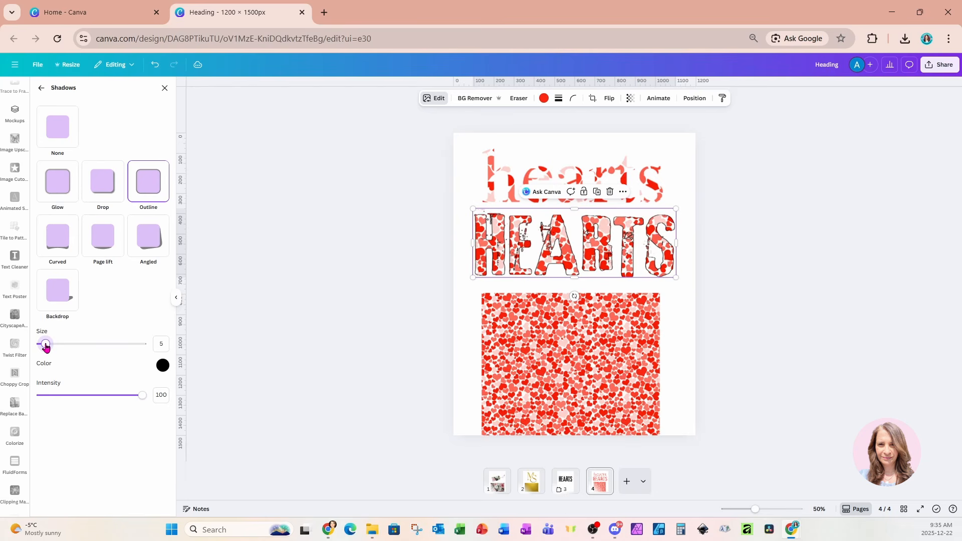
# Set the HEARTS outline colour to dark red #C00000 and deselect the word.
pyautogui.click(162, 365)
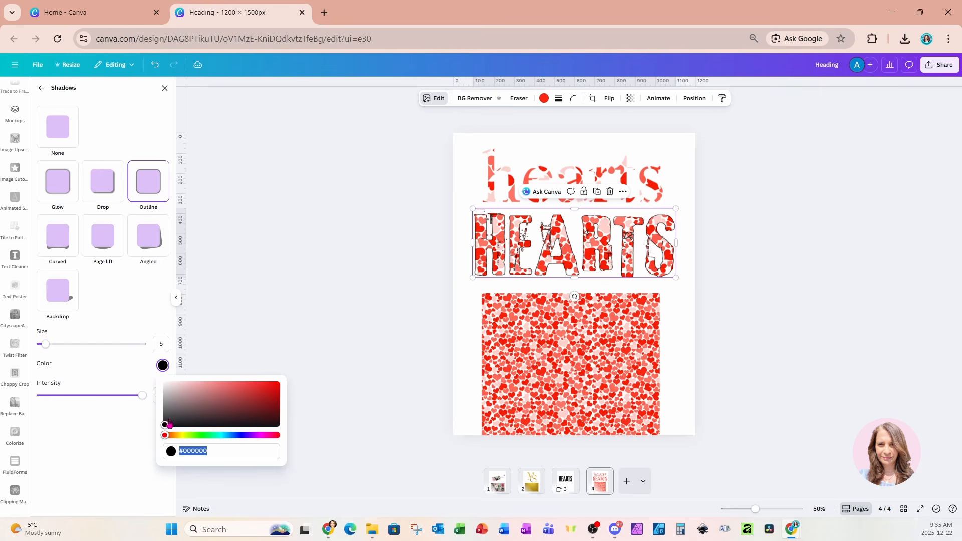
pyautogui.moveTo(167, 426); pyautogui.dragTo(289, 398)
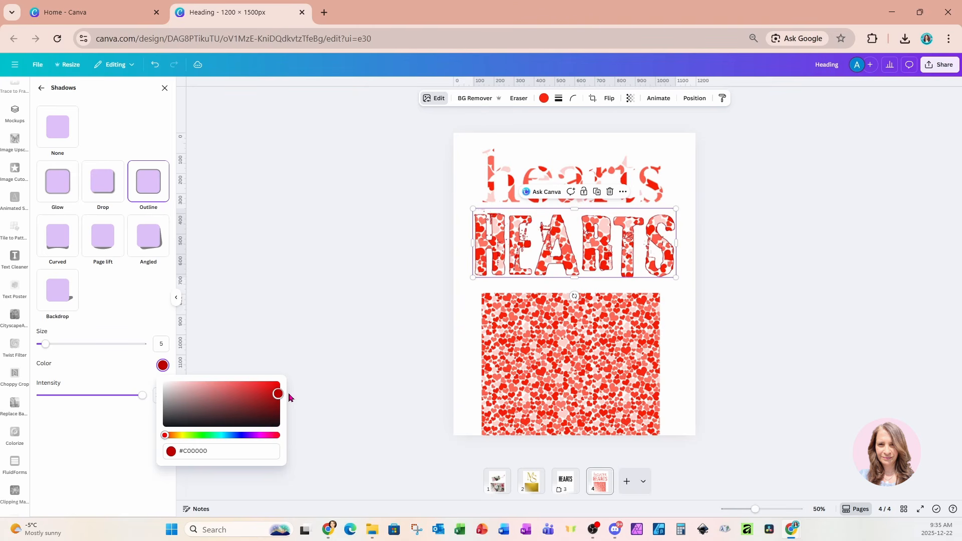
pyautogui.click(671, 381)
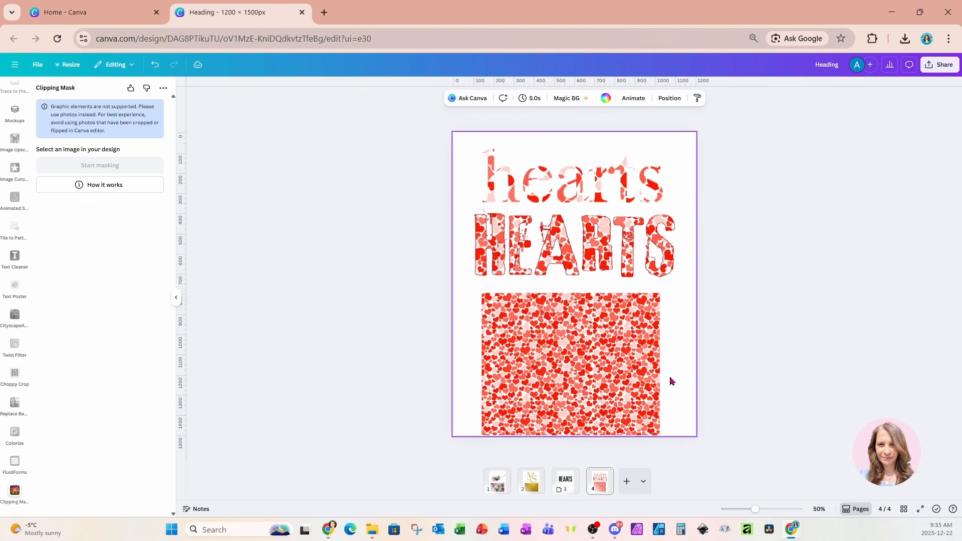